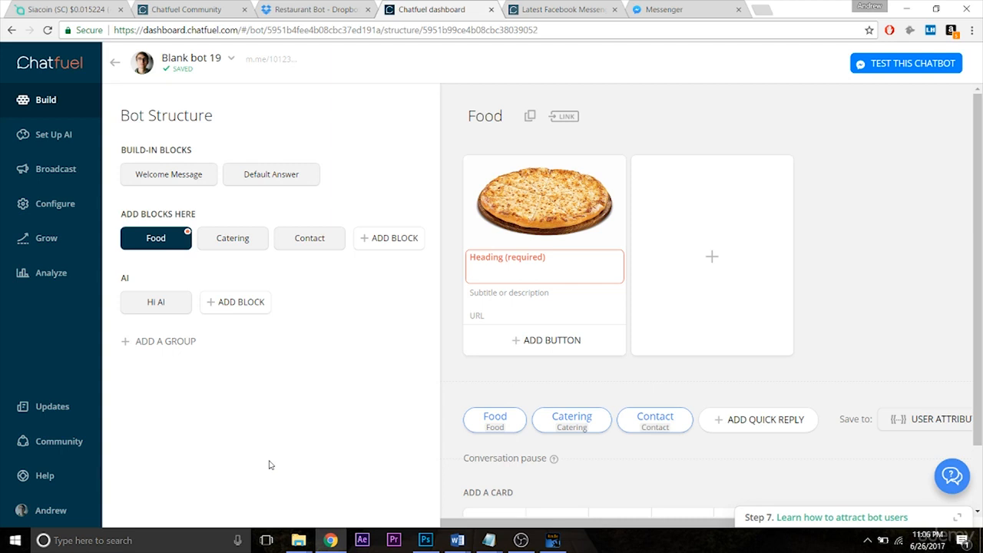
# - Give the gallery card with the pizza image in the Food block the heading "Pizza"
pyautogui.click(494, 264)
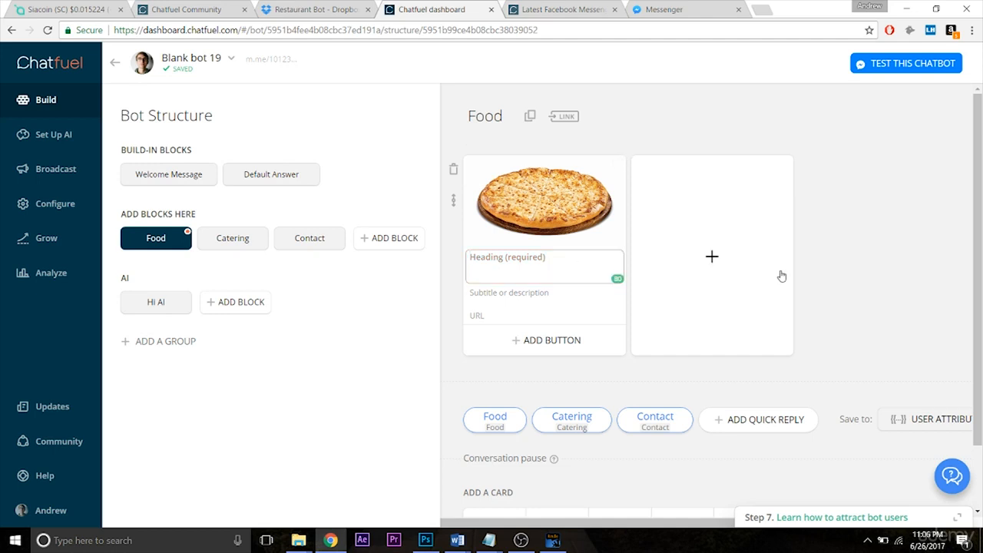
pyautogui.write('Pizza')
pyautogui.click(866, 284)
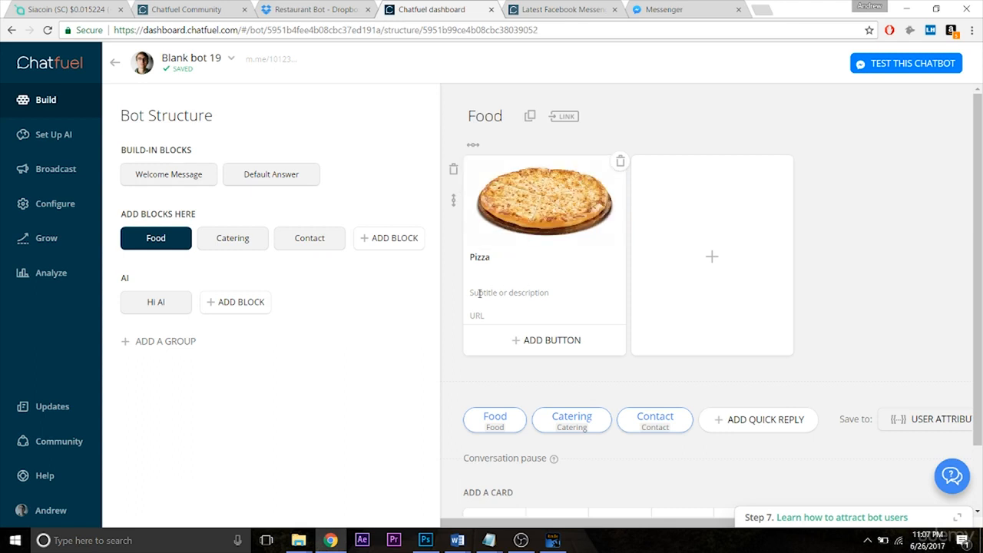
pyautogui.click(747, 286)
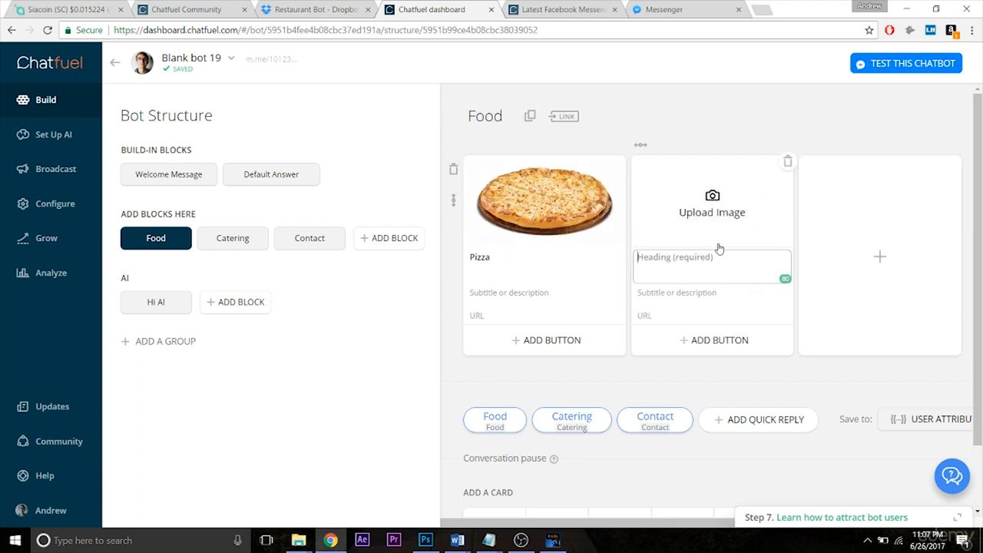
pyautogui.click(788, 162)
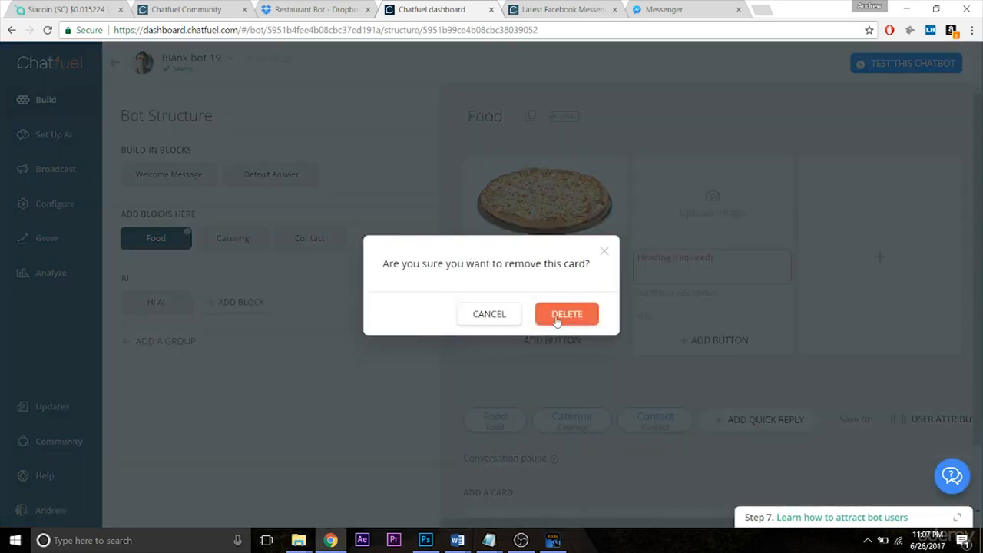
pyautogui.click(566, 314)
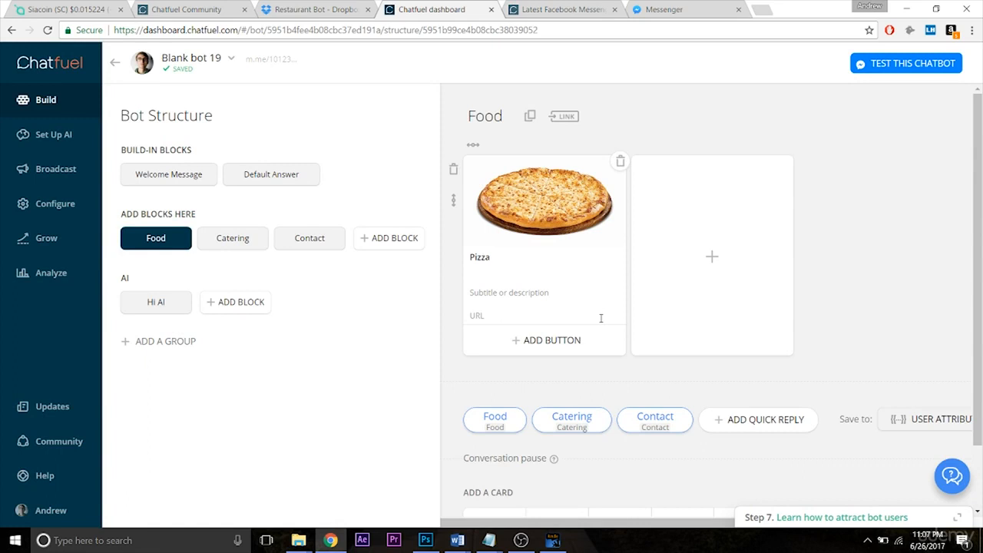
# - Add a Buy button with a price of $15.00 to the Pizza card, without any tax or shipping line
pyautogui.click(500, 347)
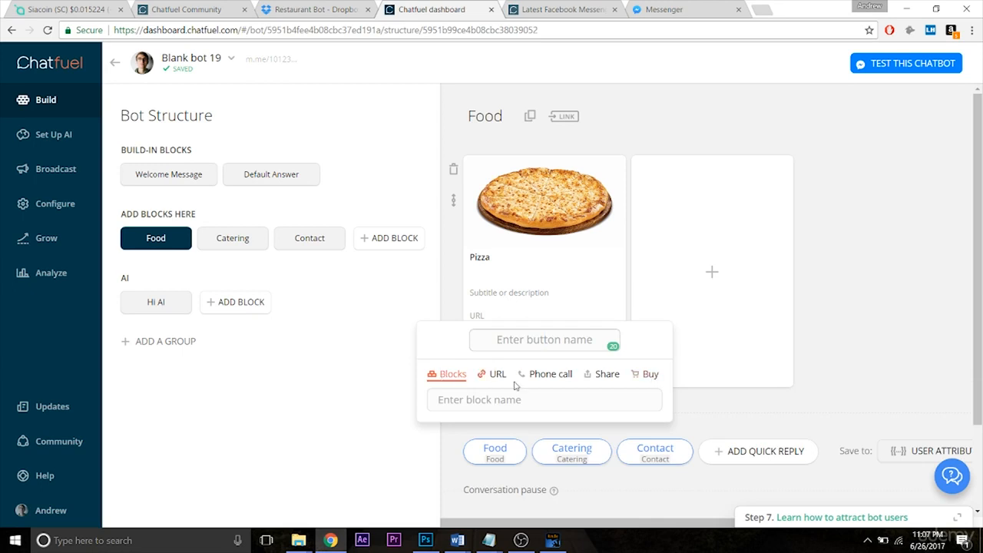
pyautogui.click(649, 377)
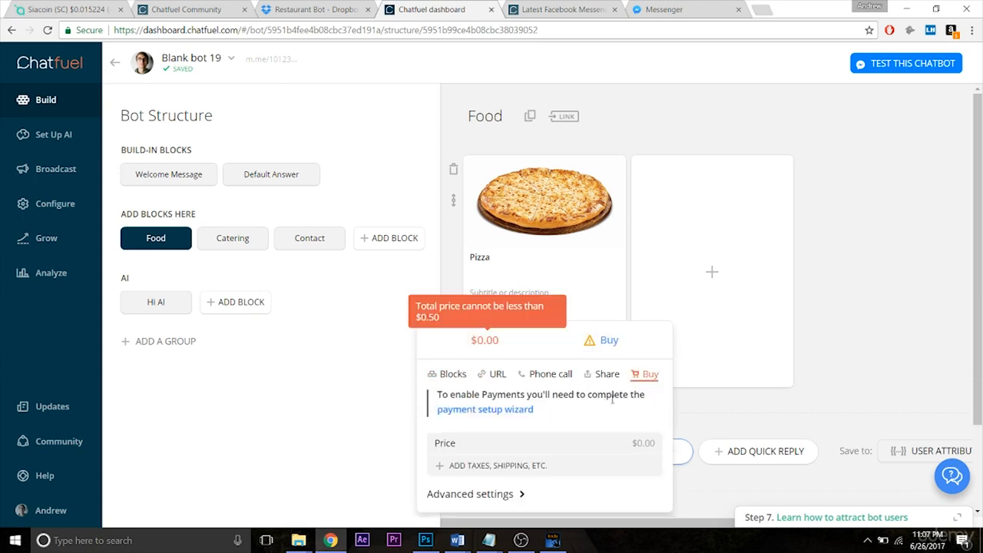
pyautogui.scroll(-2, 973, 338)
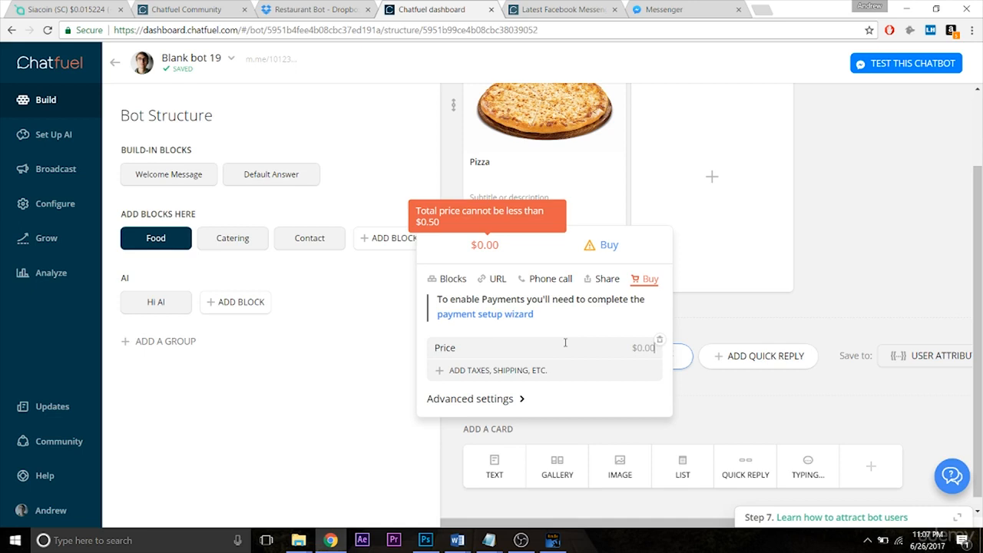
pyautogui.write('0.015')
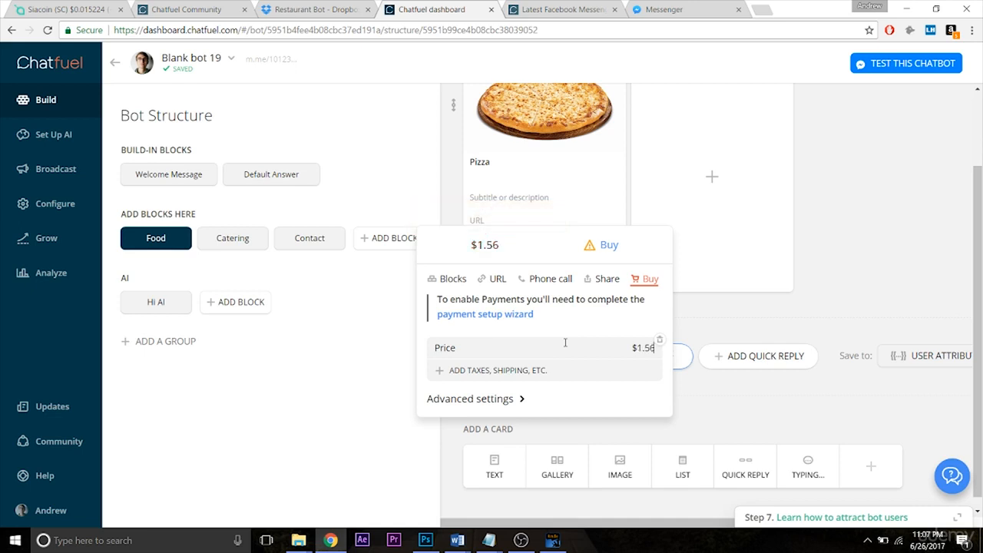
pyautogui.write('00')
pyautogui.click(454, 377)
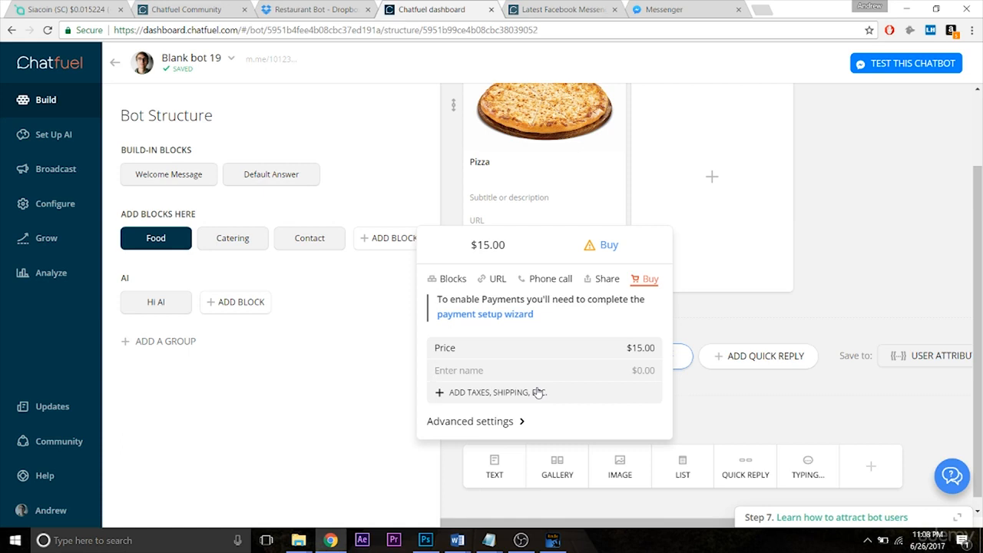
pyautogui.click(658, 367)
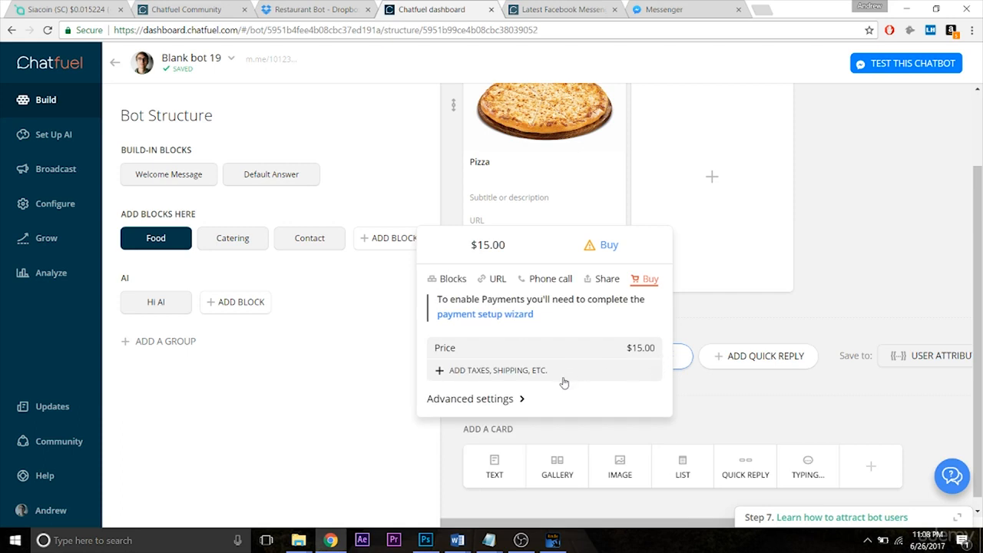
pyautogui.click(889, 279)
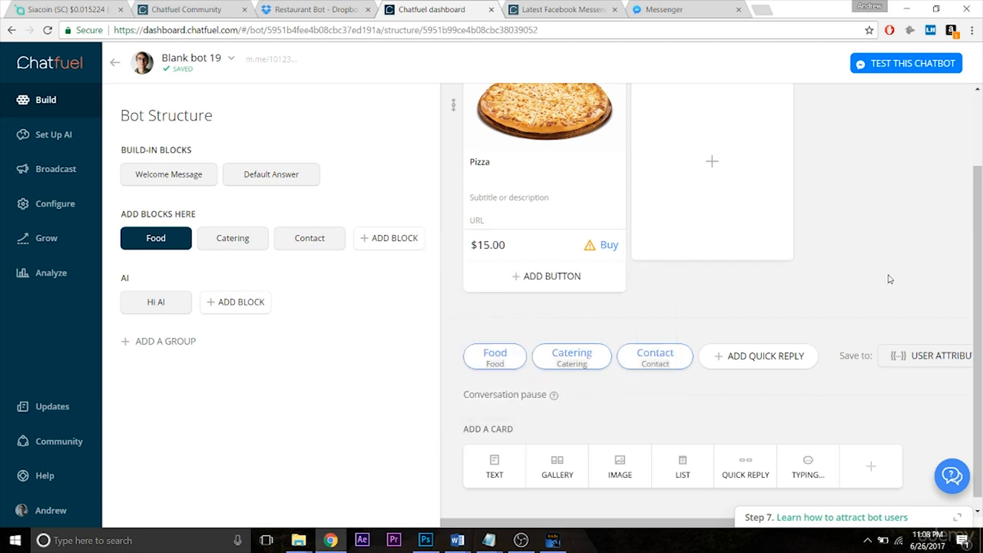
pyautogui.scroll(2, 714, 322)
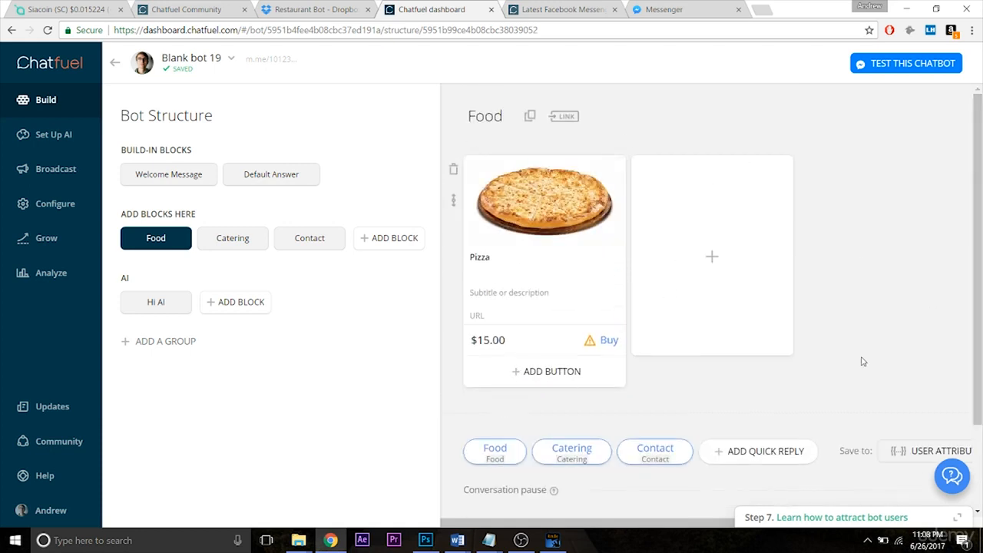
# - Switch to Messenger and test the bot by choosing Food and trying to buy the pizza
pyautogui.moveTo(592, 350)
pyautogui.click(680, 10)
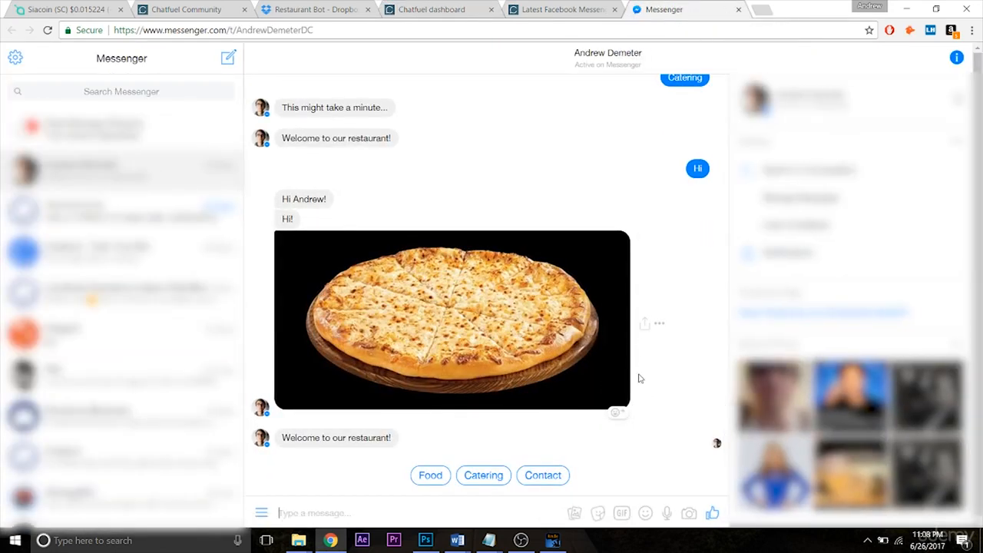
pyautogui.click(424, 476)
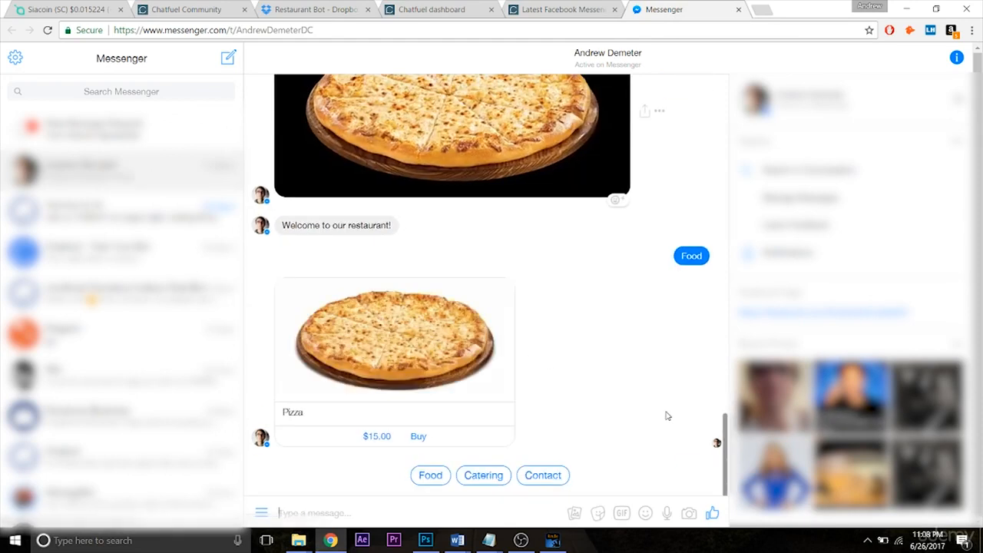
pyautogui.click(401, 444)
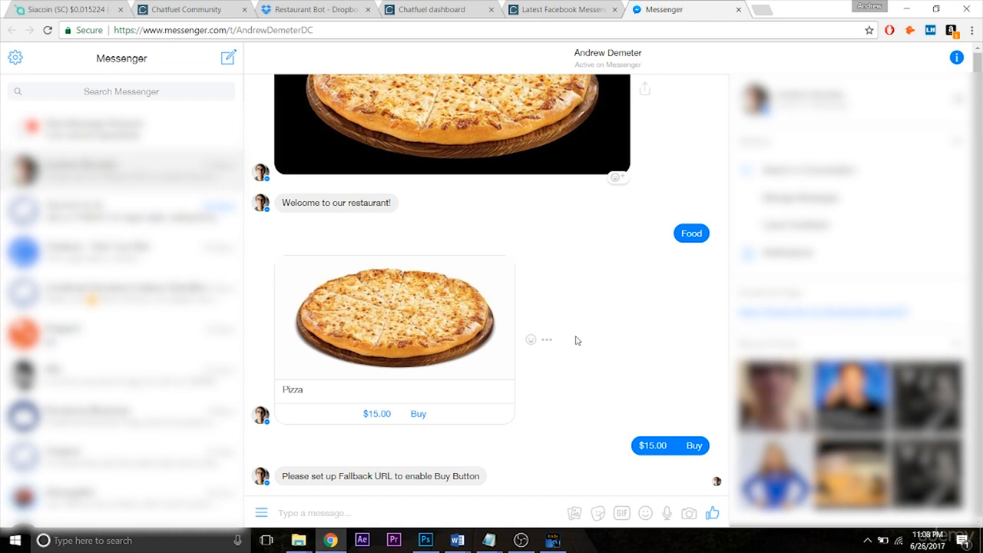
pyautogui.click(582, 9)
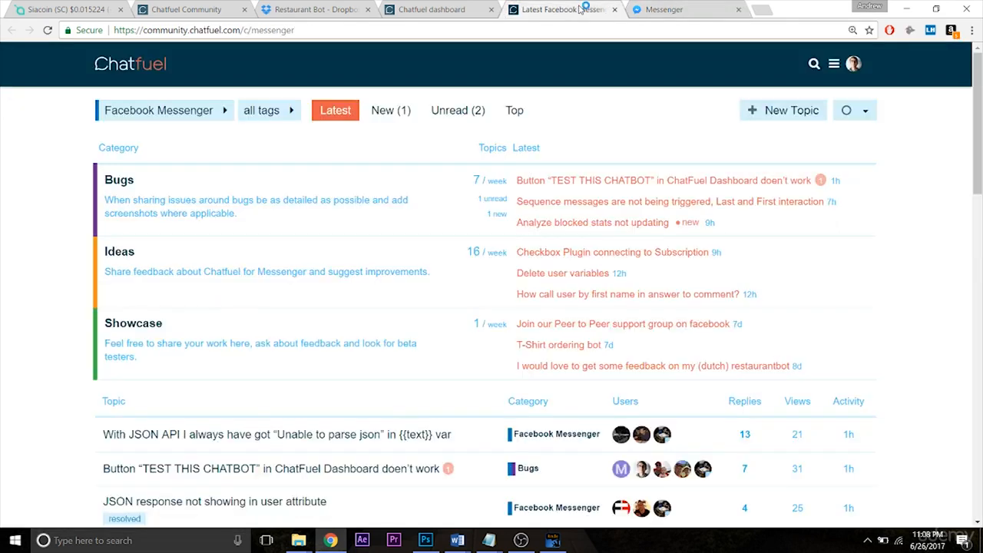
pyautogui.click(666, 10)
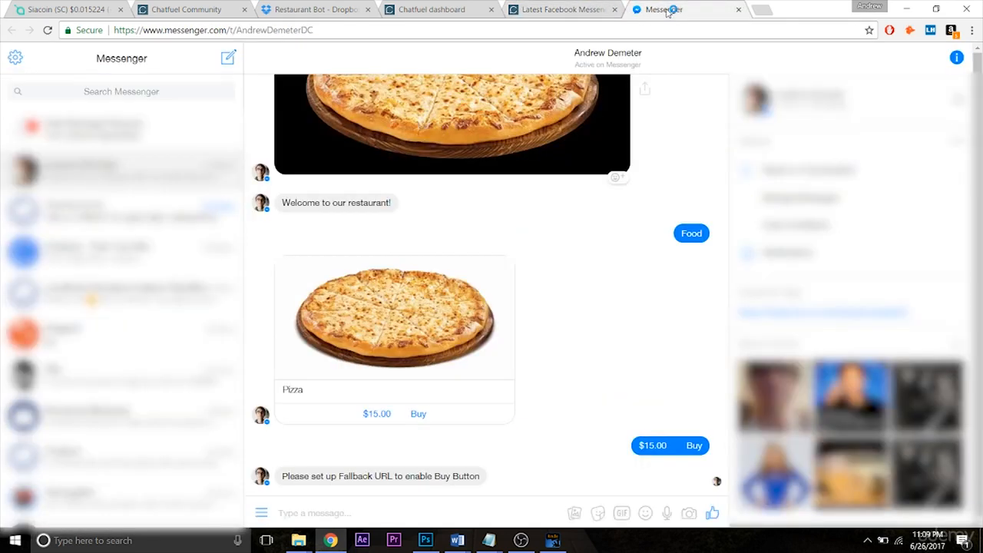
# - Return to the Chatfuel dashboard and run the Payments setup wizard from the bot's configuration settings
pyautogui.click(418, 9)
pyautogui.moveTo(419, 9); pyautogui.dragTo(542, 10)
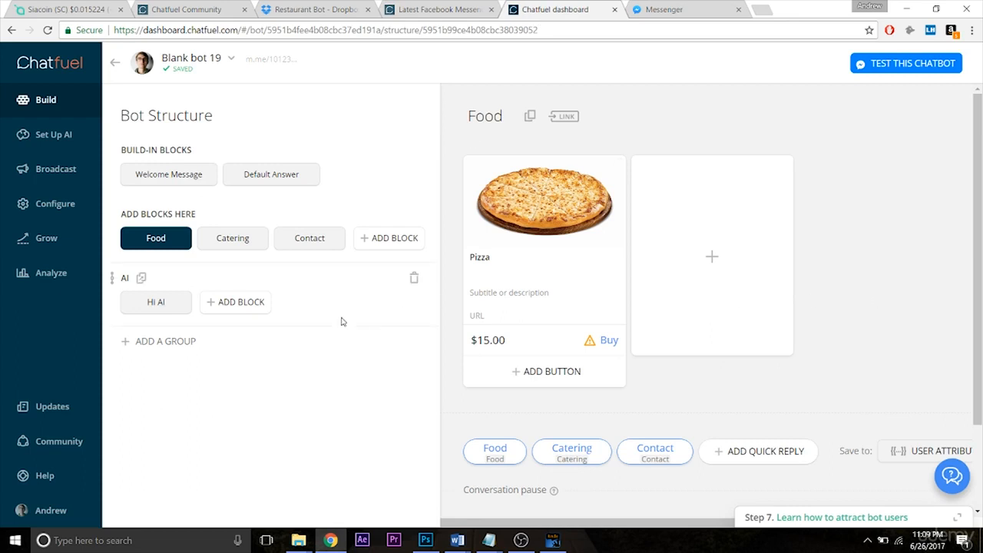
pyautogui.click(60, 209)
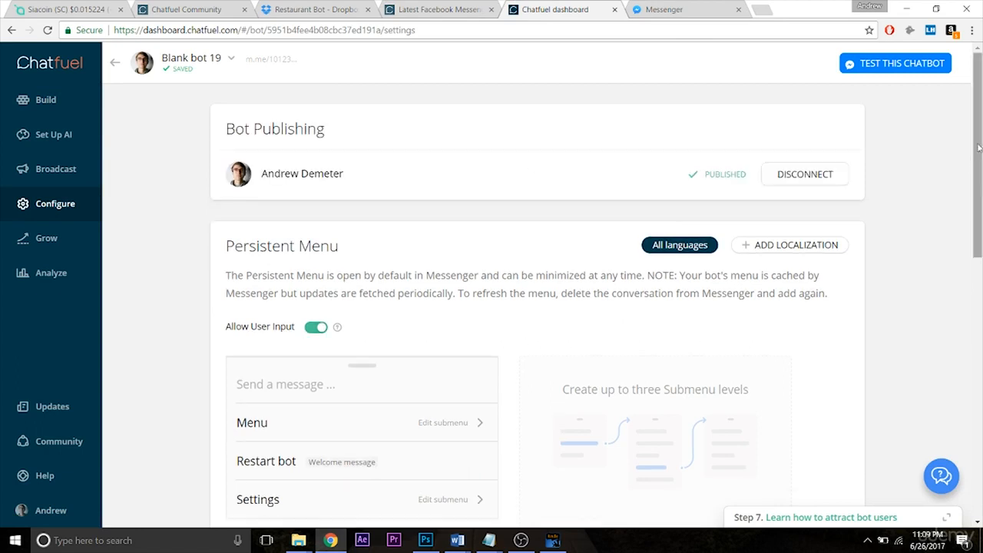
pyautogui.moveTo(979, 147); pyautogui.dragTo(982, 313)
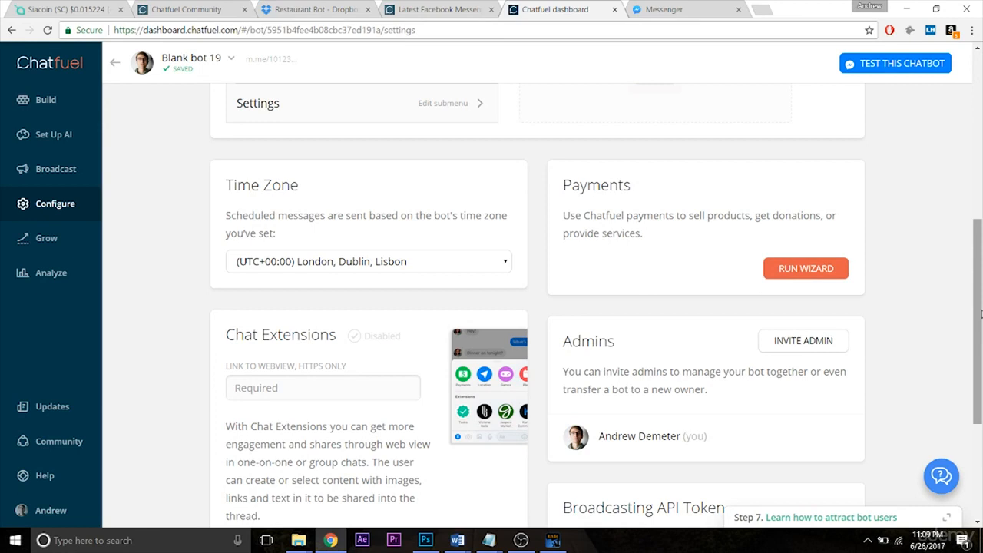
pyautogui.moveTo(980, 315); pyautogui.dragTo(978, 330)
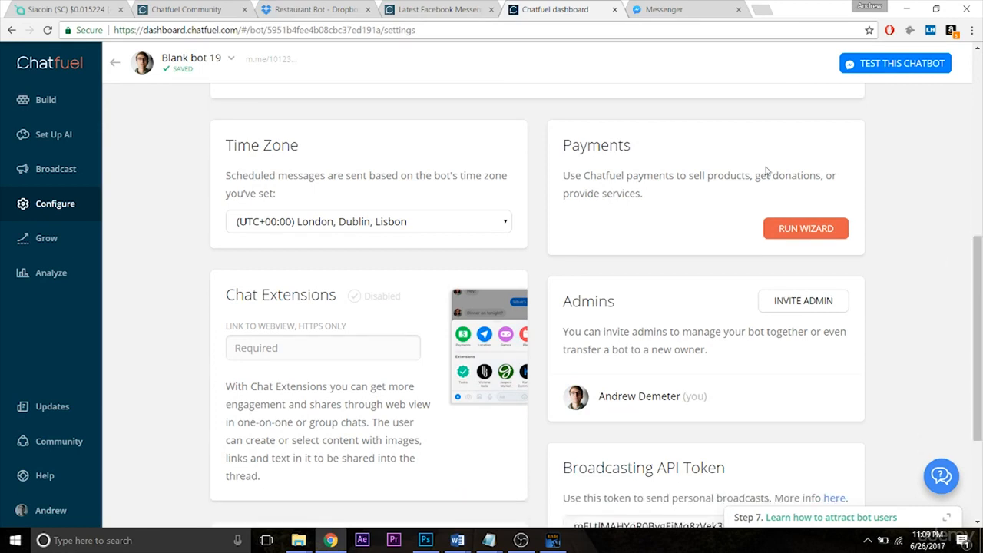
pyautogui.click(829, 232)
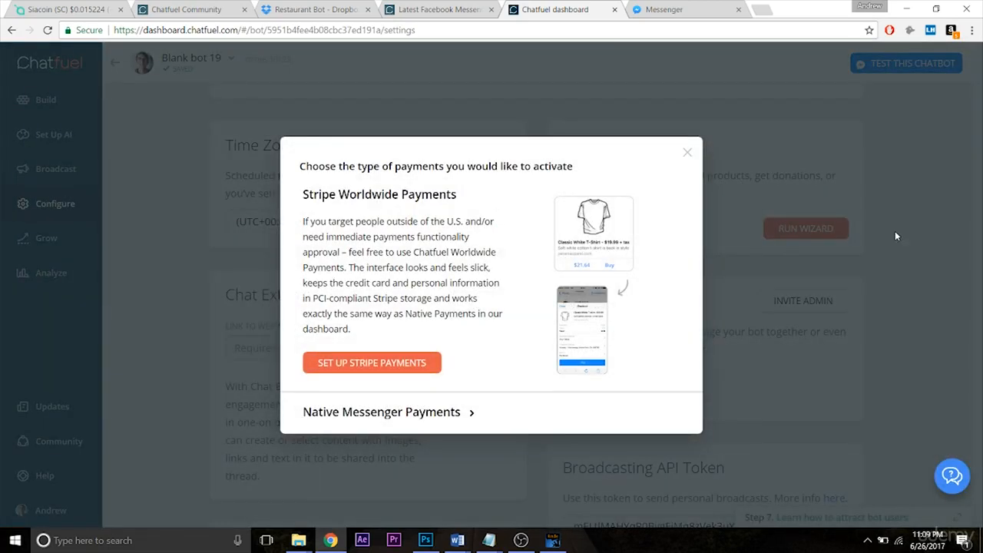
# - Review the Native Messenger Payments option, but start the setup for Stripe Worldwide Payments
pyautogui.click(469, 414)
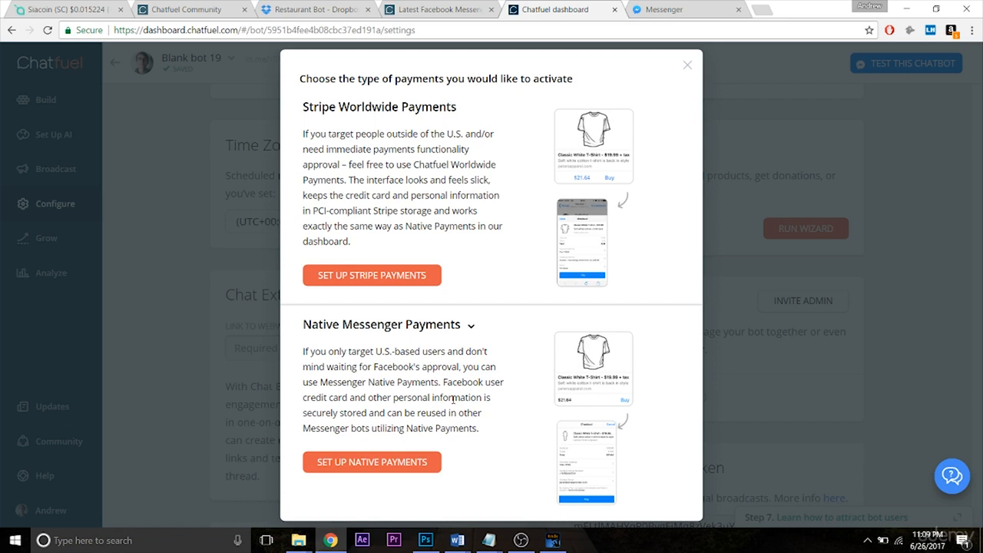
pyautogui.click(473, 330)
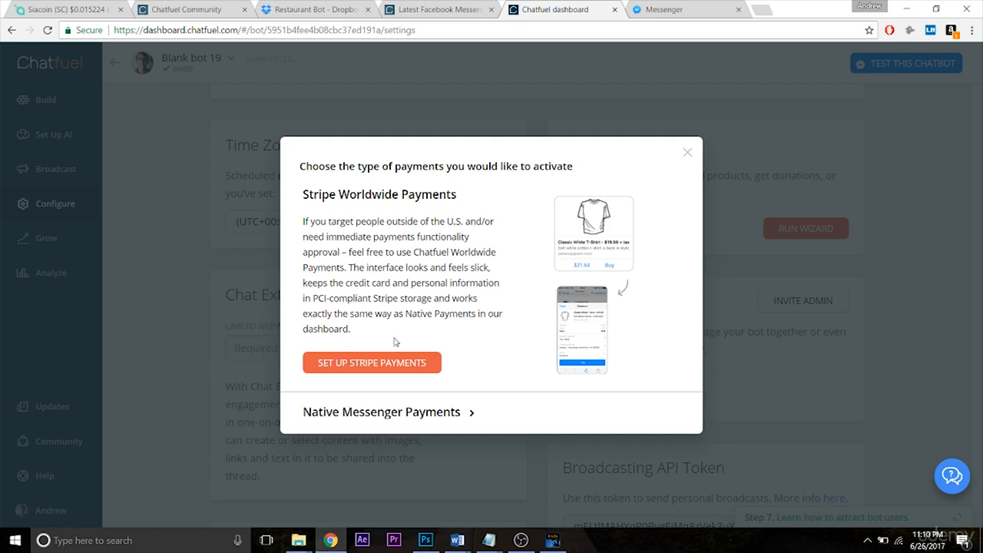
pyautogui.click(413, 367)
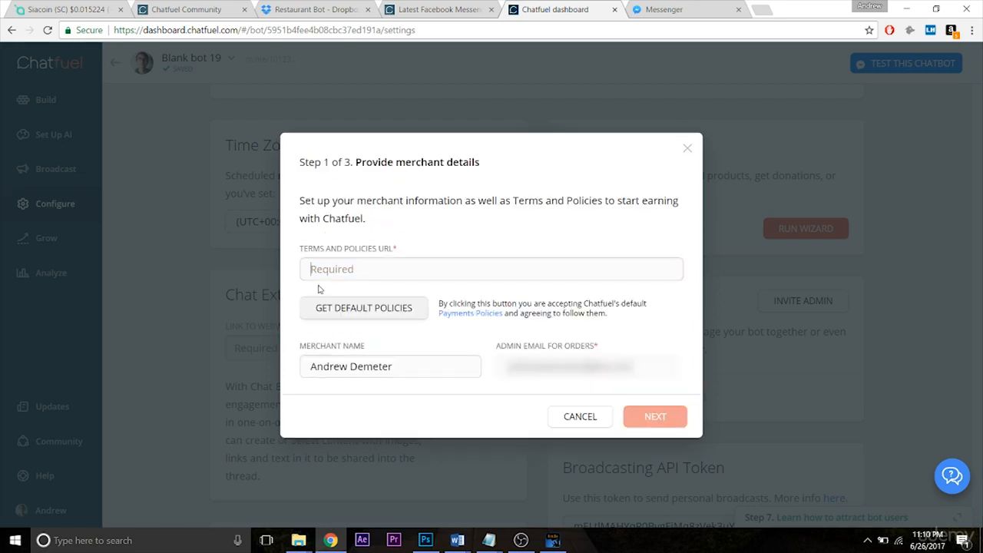
# - Fill in the merchant details with Chatfuel's default policies URL and the merchant name "Pizza Restaurant", and submit them
pyautogui.click(354, 271)
pyautogui.click(386, 309)
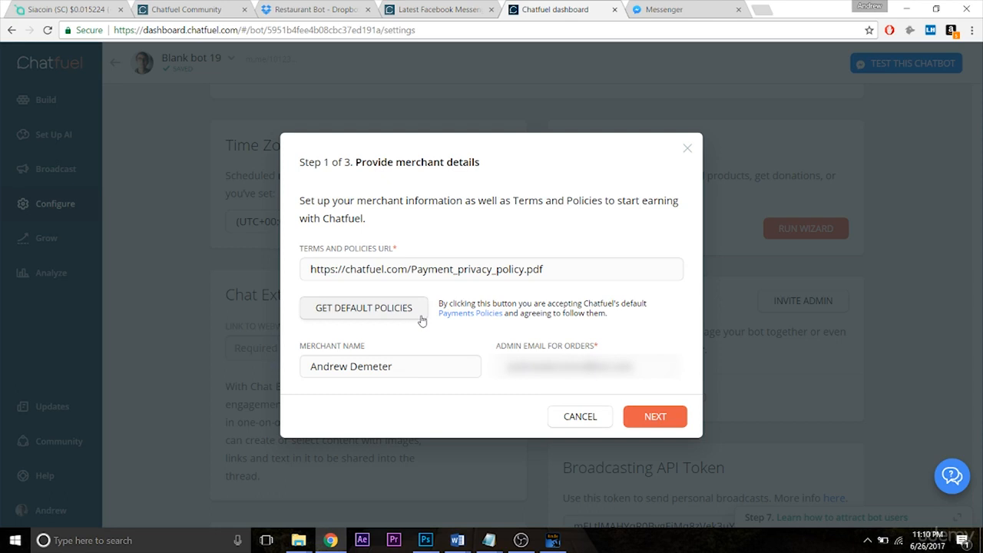
pyautogui.click(311, 367)
pyautogui.moveTo(406, 366); pyautogui.dragTo(307, 368)
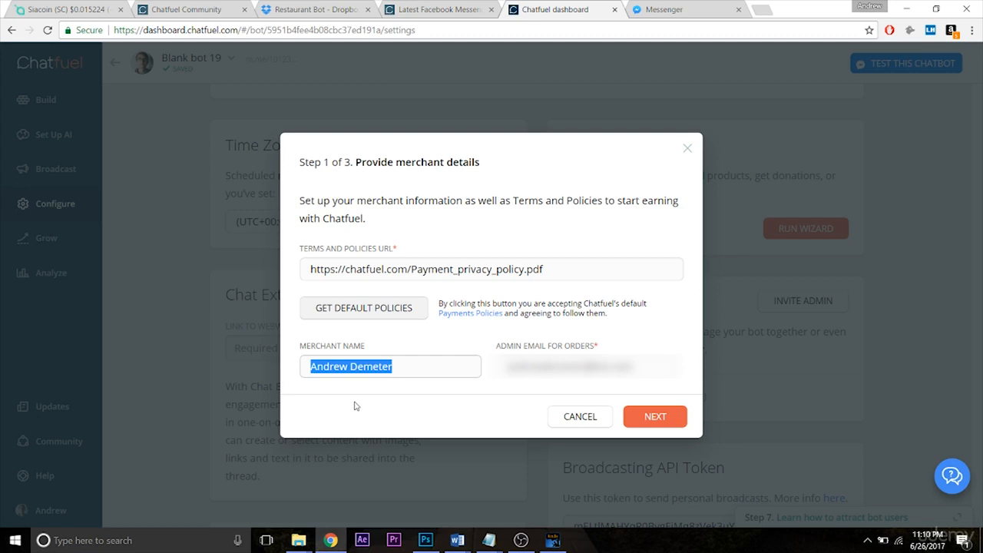
pyautogui.press('BackSpace')
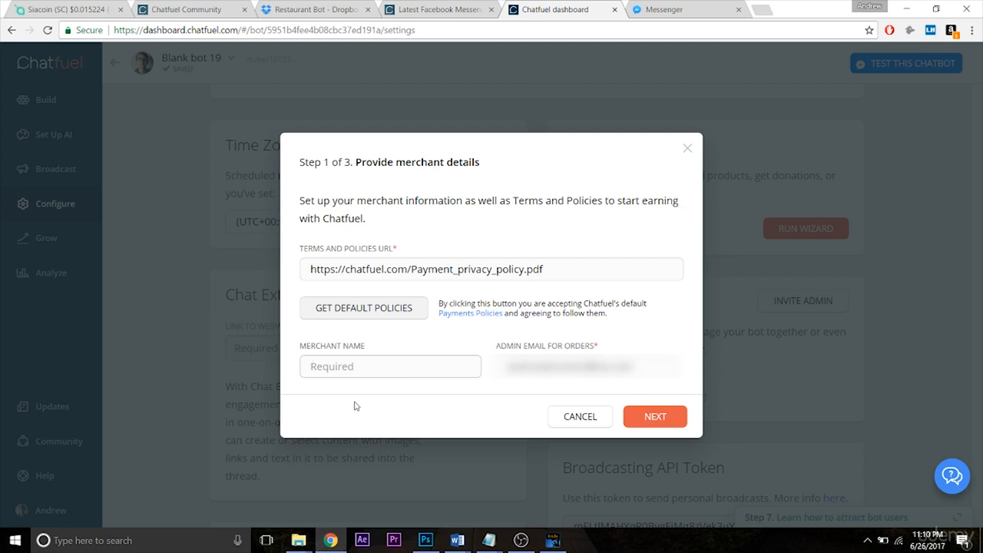
pyautogui.write('Pizza Restaurant')
pyautogui.click(649, 419)
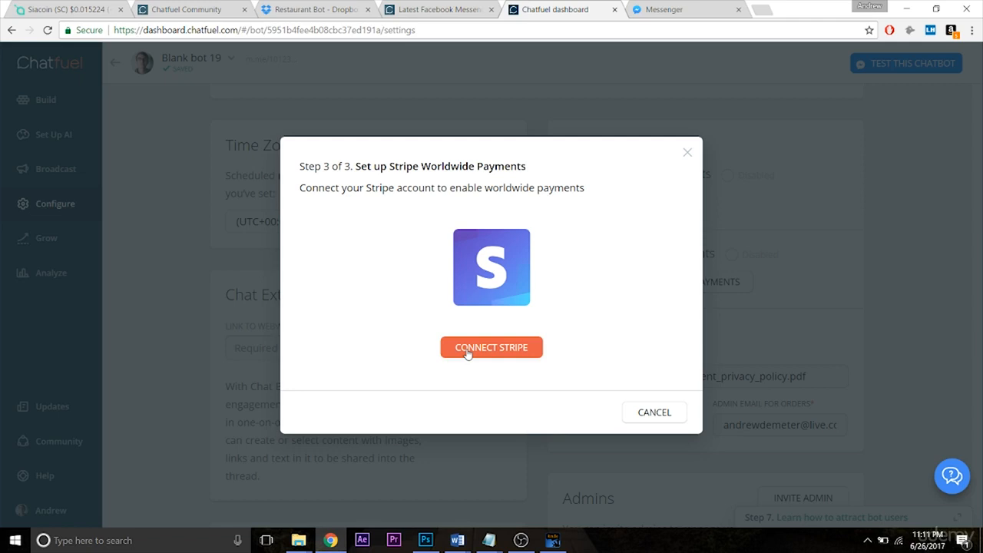
# - Start connecting a Stripe account and go from its application form to the sign-in page for existing accounts
pyautogui.click(468, 350)
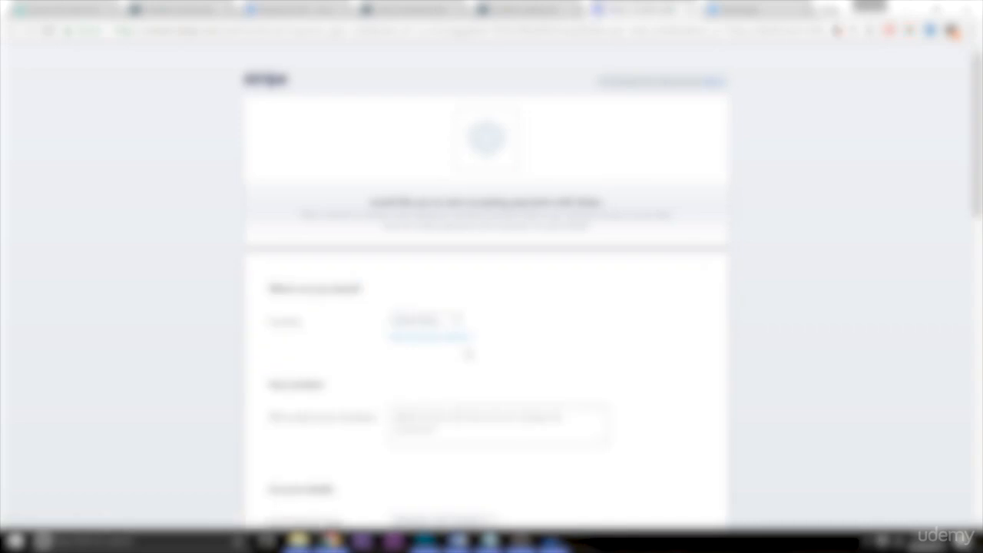
pyautogui.scroll(-2, 835, 160)
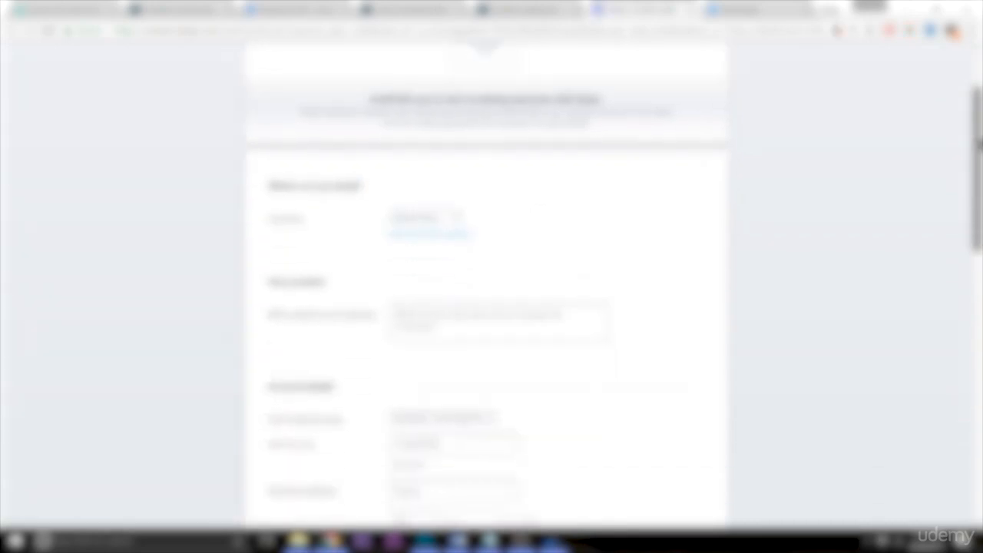
pyautogui.scroll(-12, 487, 285)
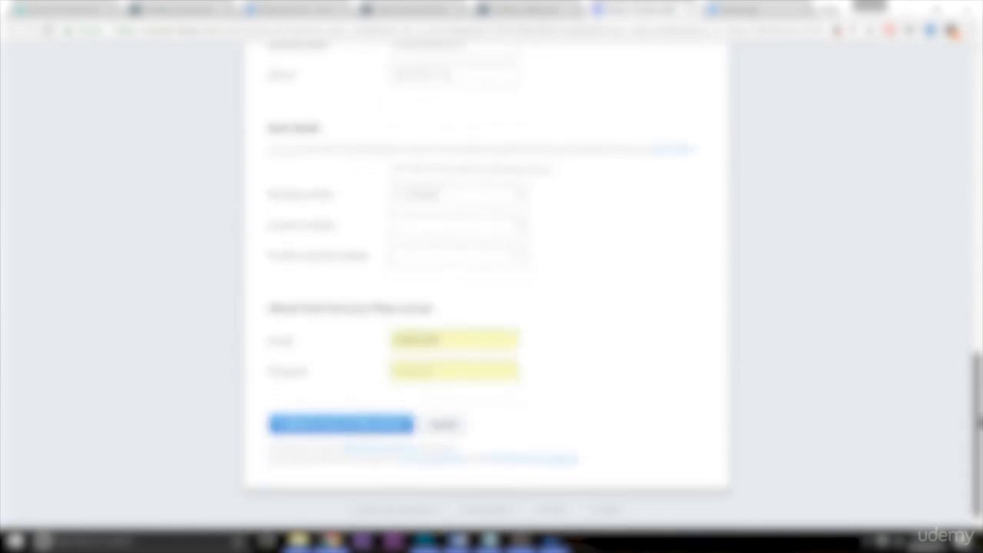
pyautogui.scroll(14, 851, 115)
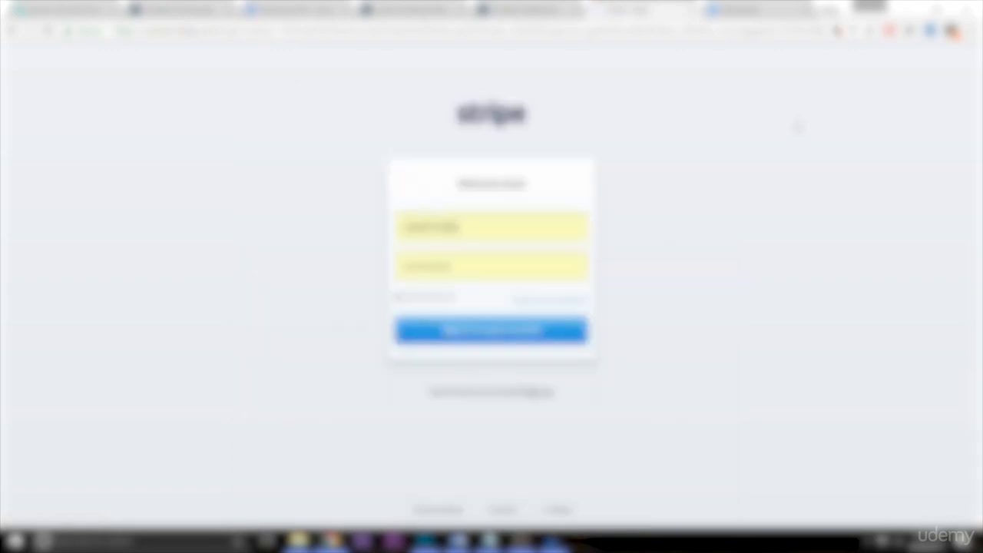
# - Sign in to Stripe with the account e-mail and password, and finish the Stripe Worldwide Payments setup in Chatfuel
pyautogui.click(491, 230)
pyautogui.hotkey('ctrl', 'a')
pyautogui.write('......')
pyautogui.press('Tab')
pyautogui.write('...•••••••••')
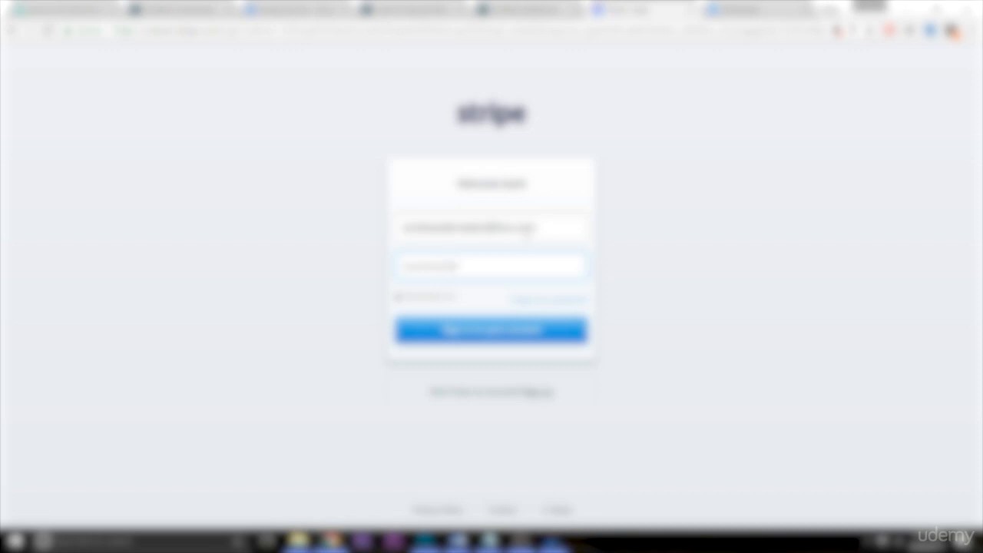
pyautogui.click(522, 332)
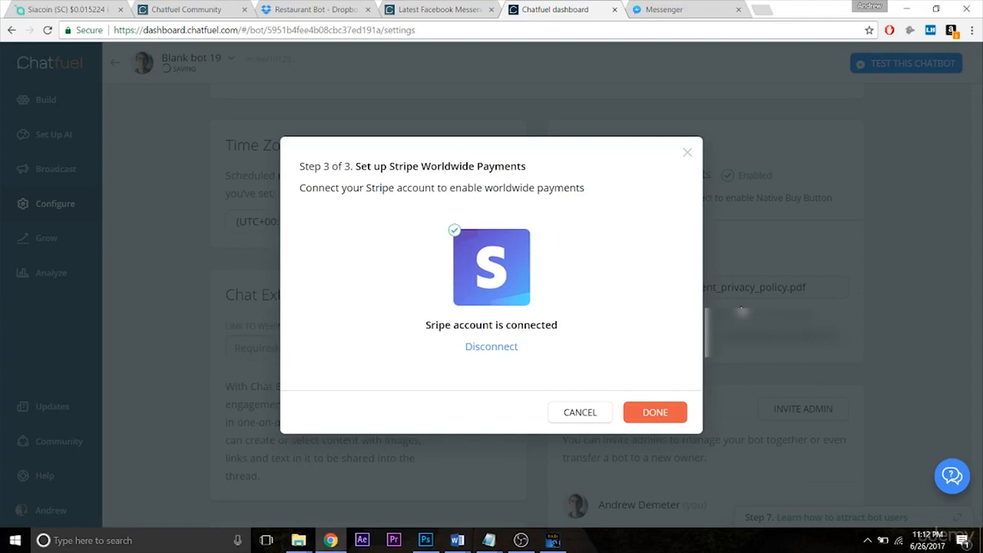
pyautogui.click(651, 419)
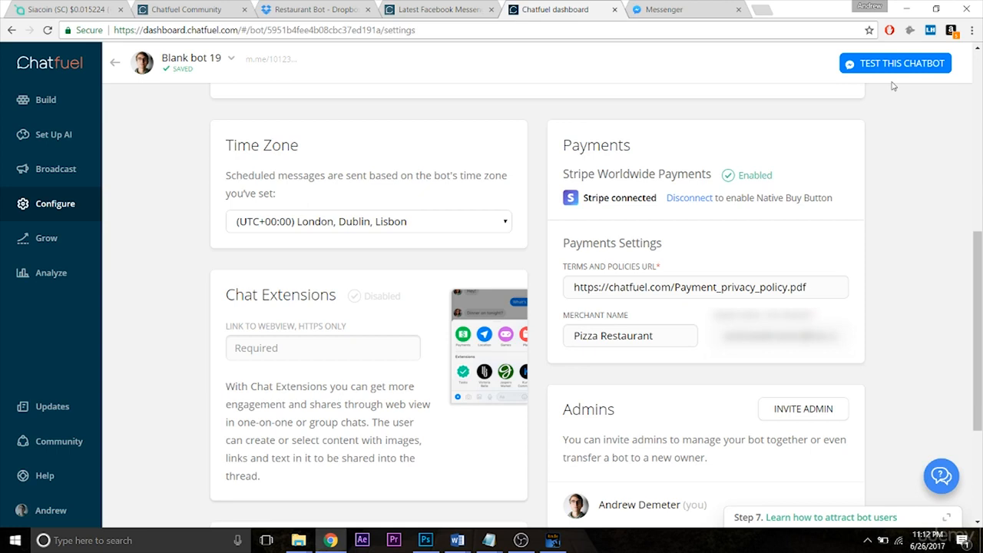
# - Test the chatbot in Messenger by opening the checkout of the latest Pizza card, and return to the conversation
pyautogui.click(872, 69)
pyautogui.click(672, 9)
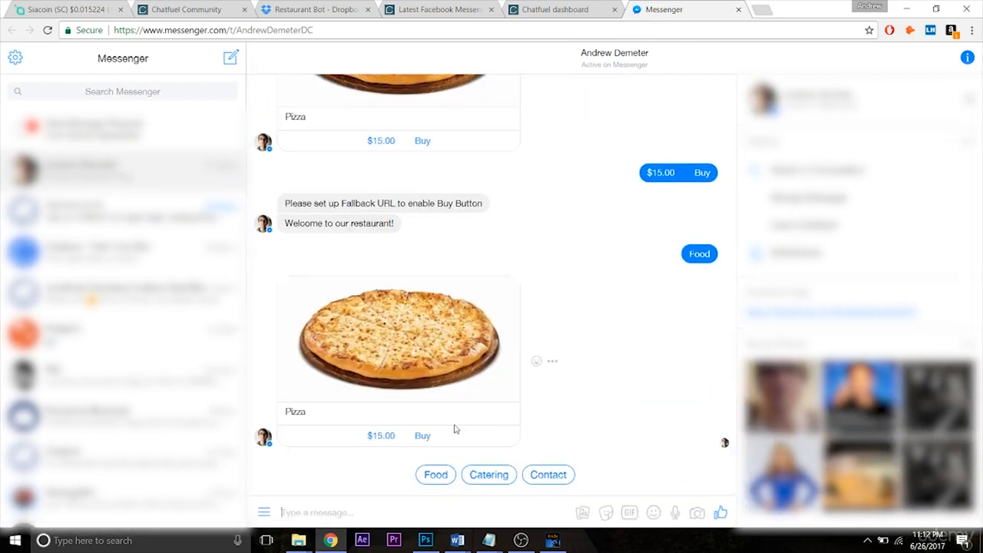
pyautogui.click(380, 439)
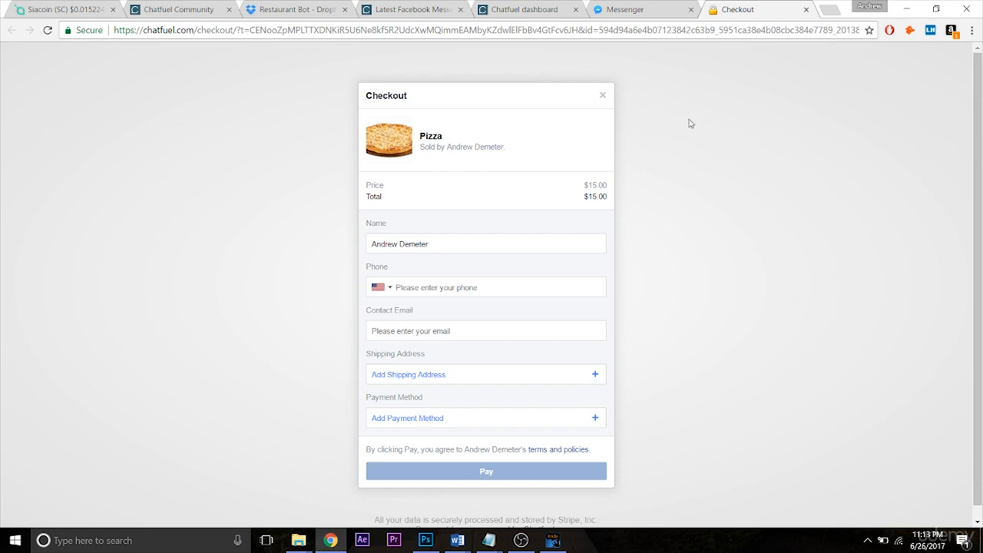
pyautogui.click(657, 9)
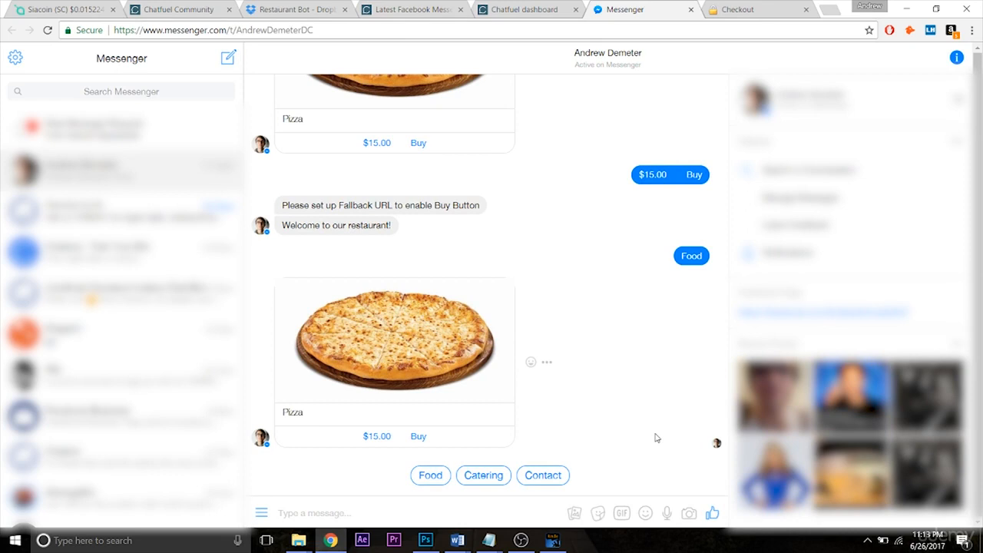
# - Return to the Chatfuel dashboard and open the advanced settings of the Pizza card's Buy button in the Food block
pyautogui.click(524, 9)
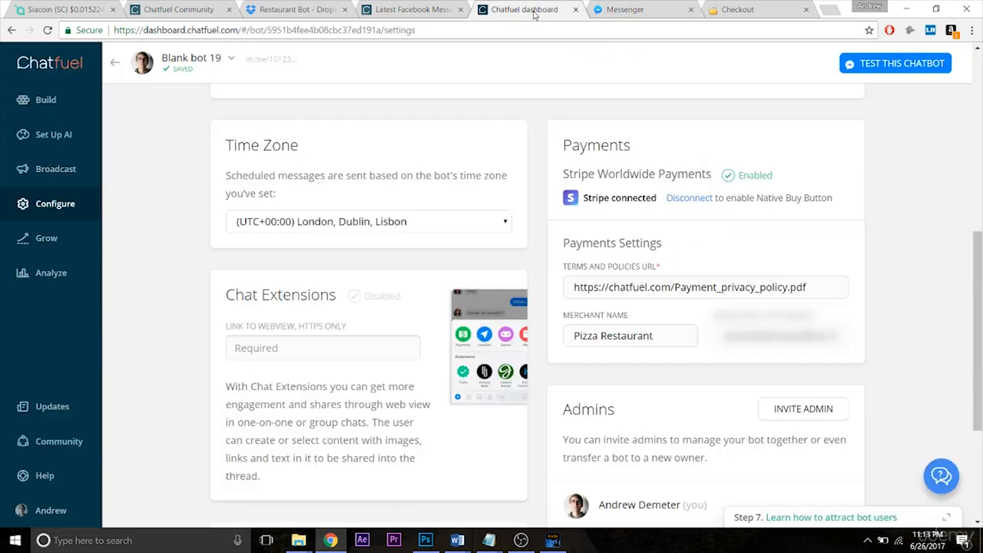
pyautogui.click(51, 109)
pyautogui.click(153, 241)
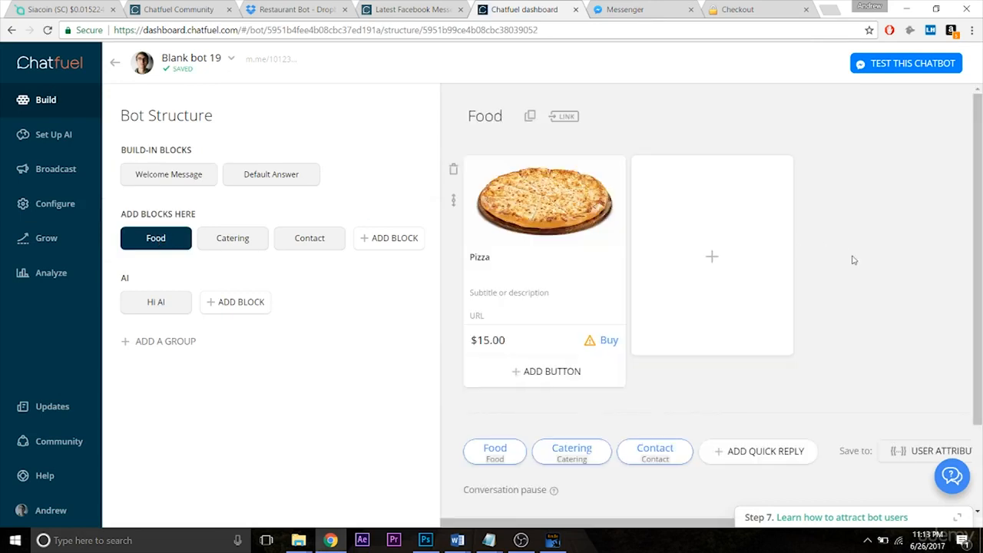
pyautogui.click(611, 338)
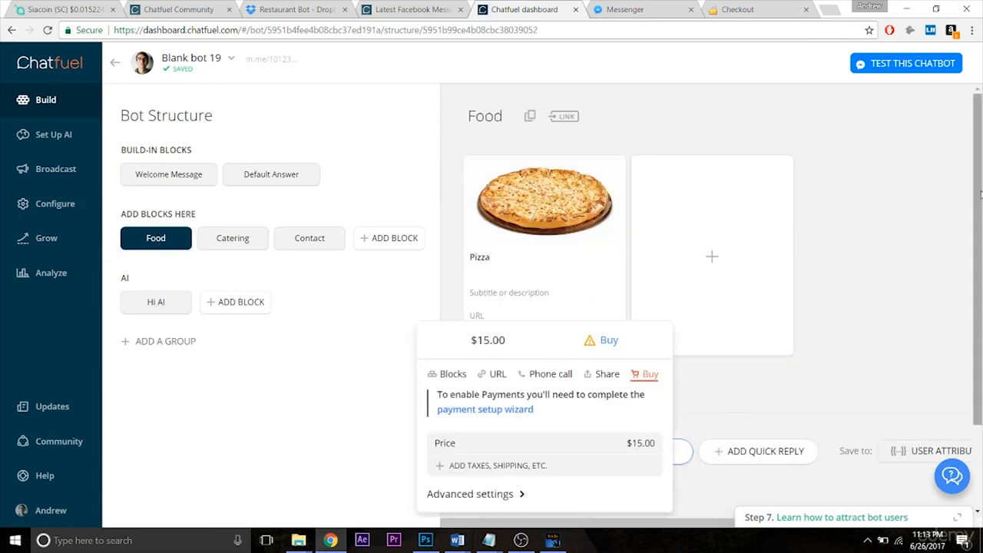
pyautogui.scroll(-1, 980, 250)
pyautogui.scroll(-1, 980, 249)
pyautogui.click(521, 387)
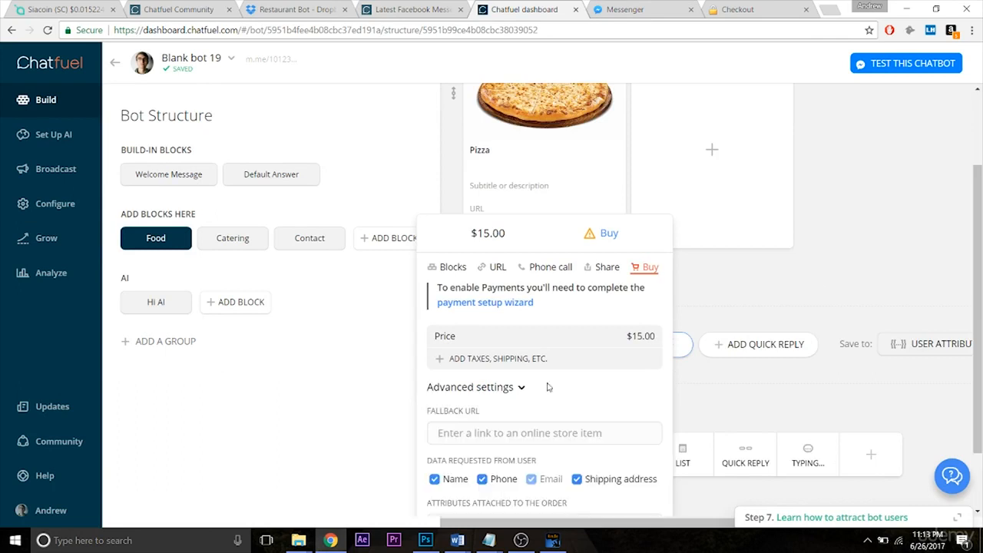
# - Exclude the shipping address and phone from the data requested from the user at purchase
pyautogui.moveTo(977, 245); pyautogui.dragTo(980, 285)
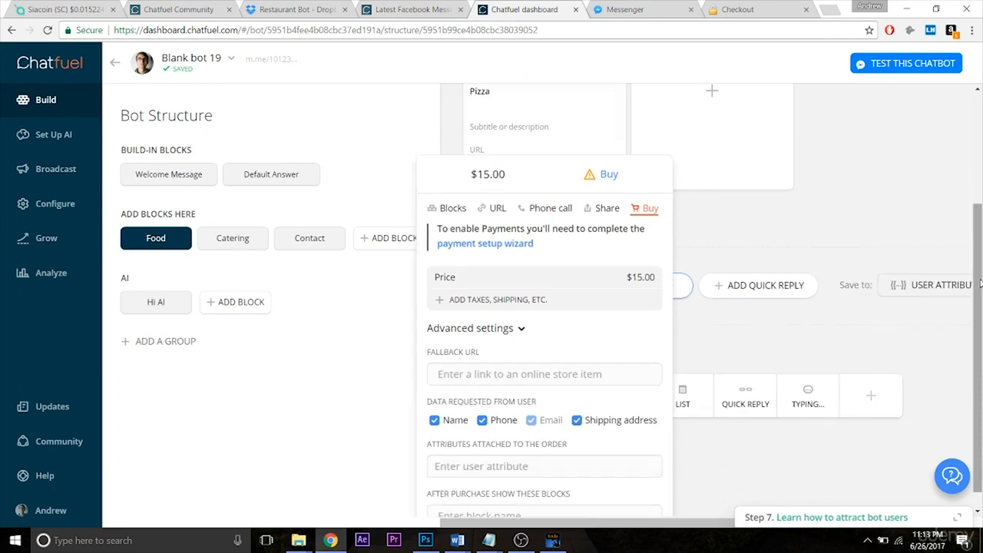
pyautogui.moveTo(980, 284); pyautogui.dragTo(978, 311)
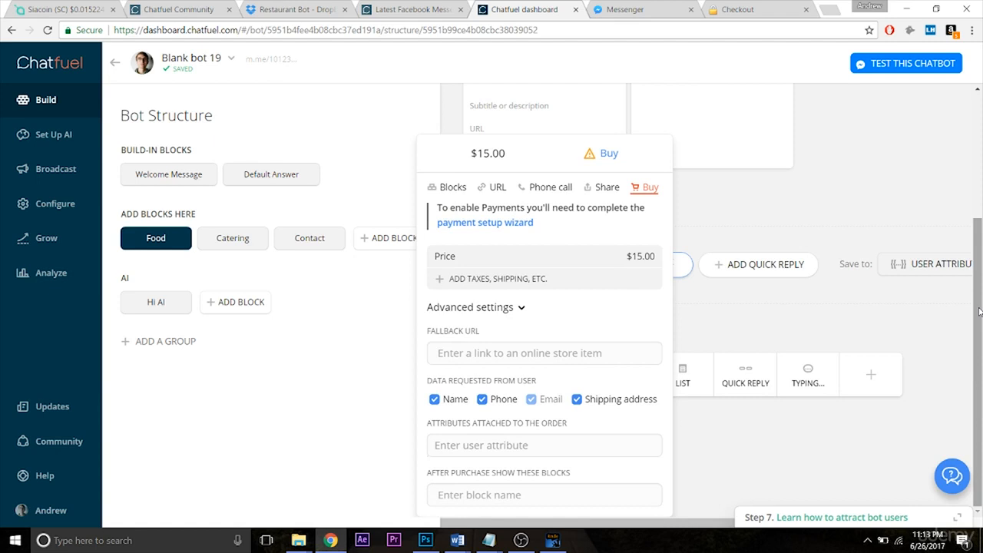
pyautogui.click(577, 401)
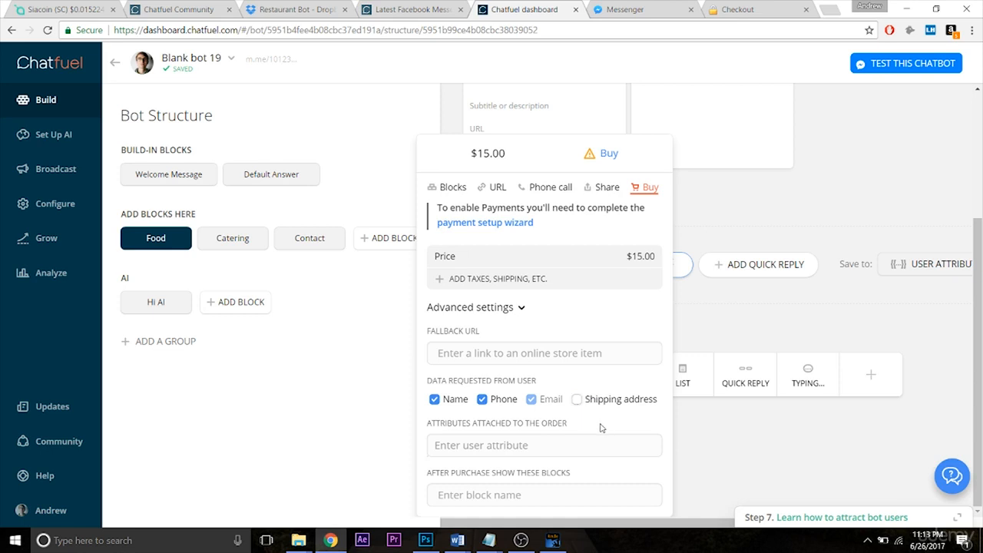
pyautogui.click(483, 401)
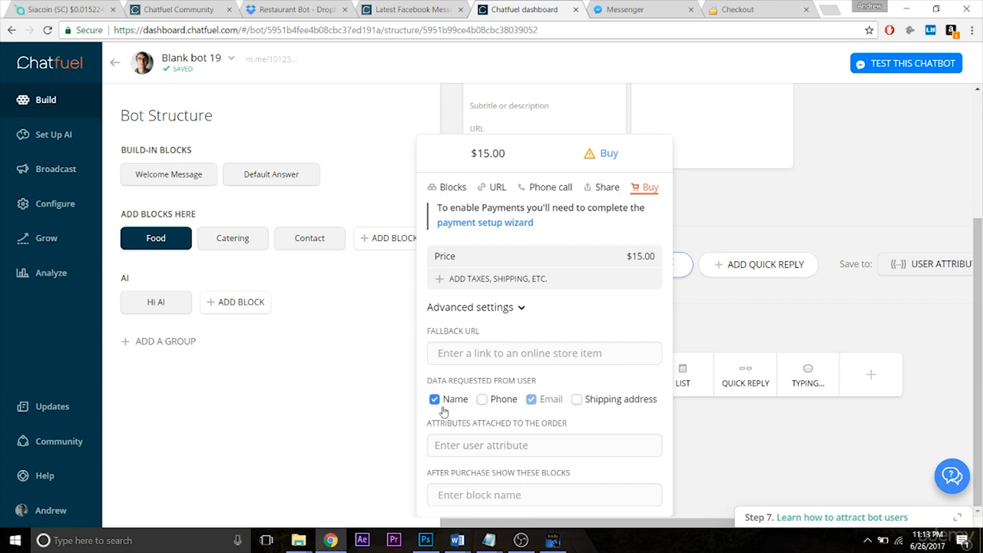